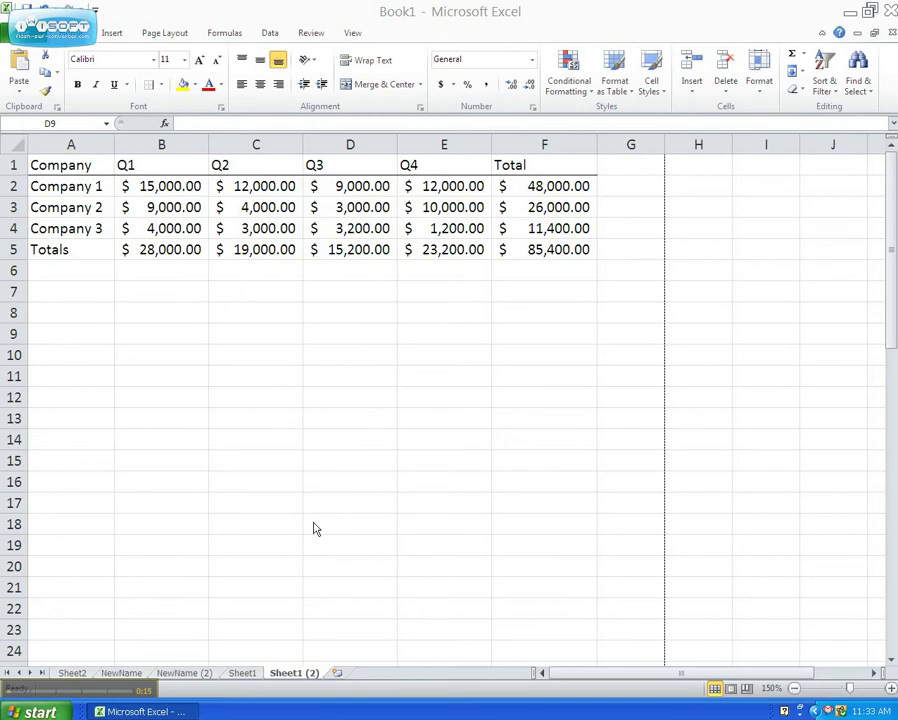
Insert a 3-D Clustered Column chart from the company and quarter data in A1:E4
click(204, 288)
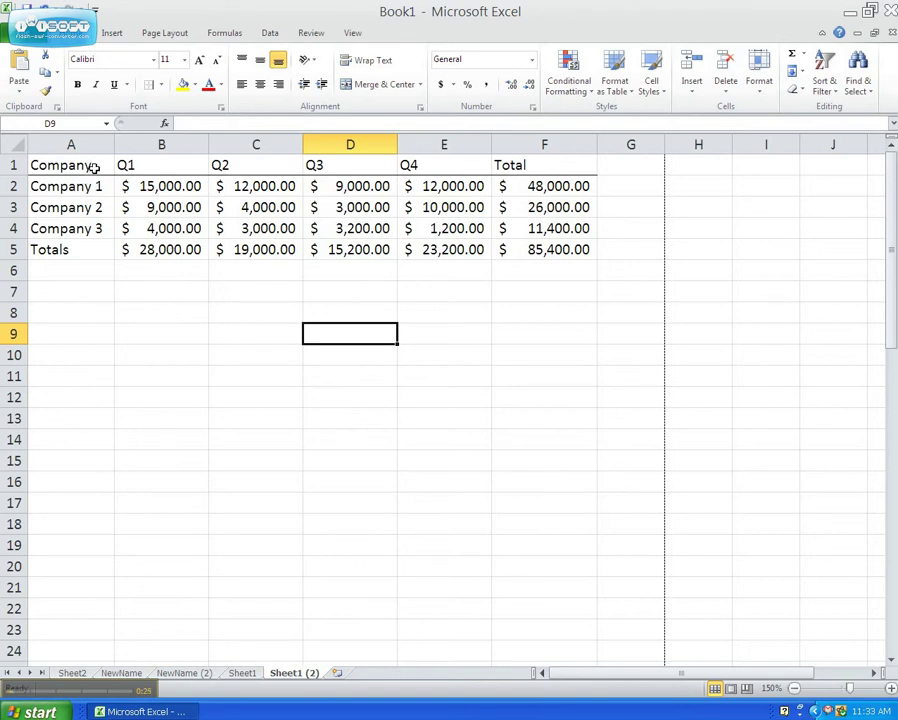
drag(93, 167, 464, 228)
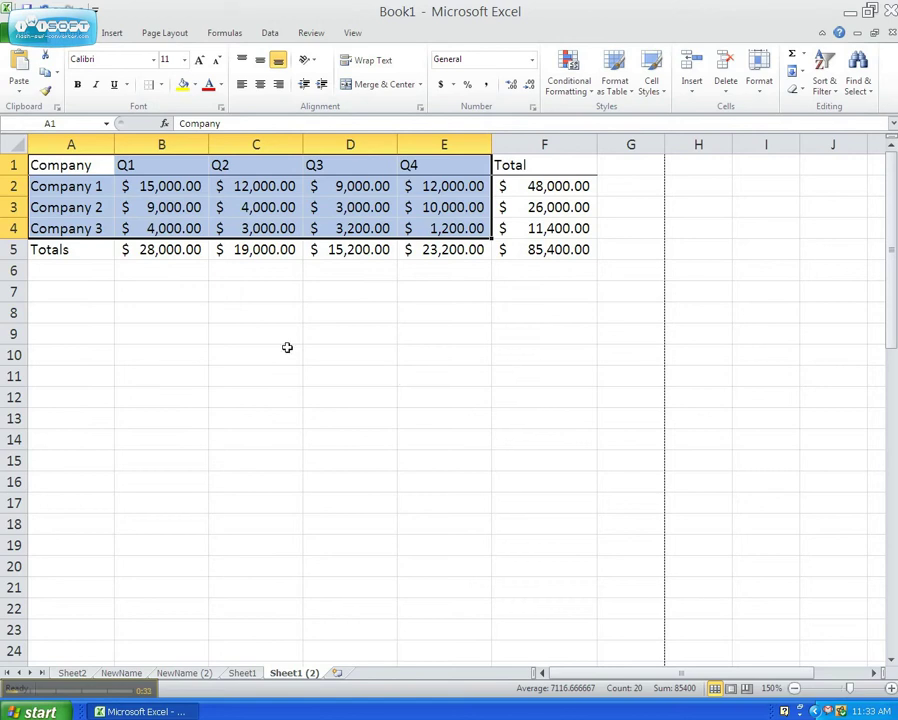
click(112, 35)
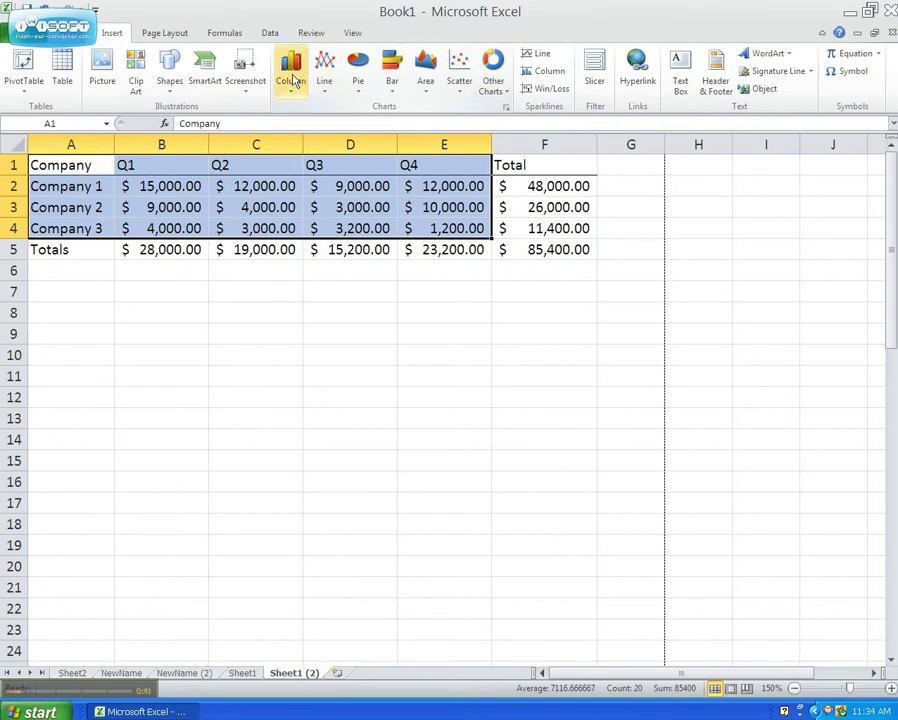
click(290, 88)
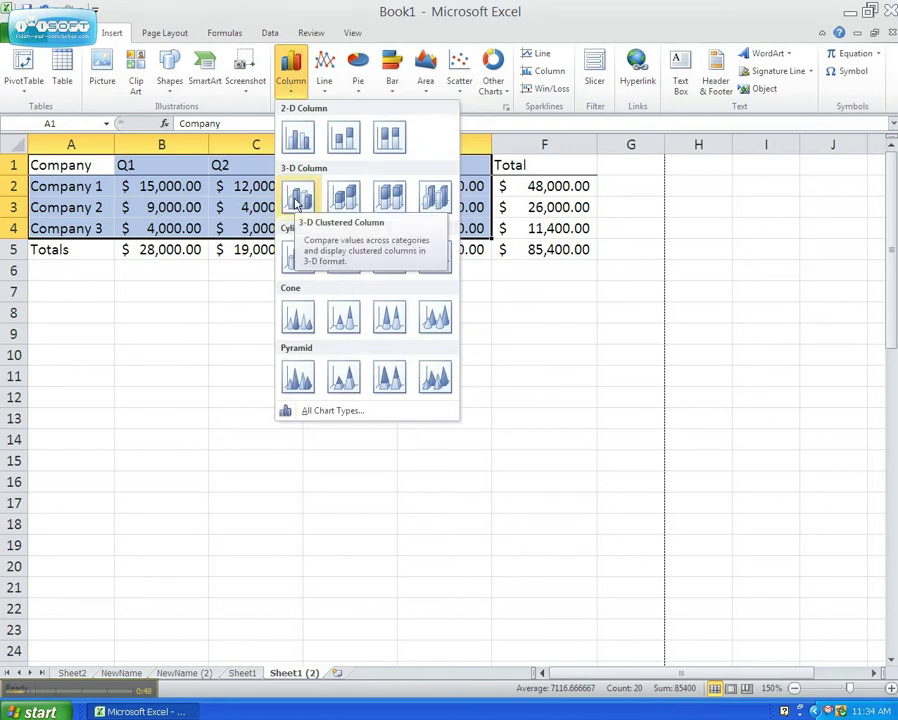
click(296, 200)
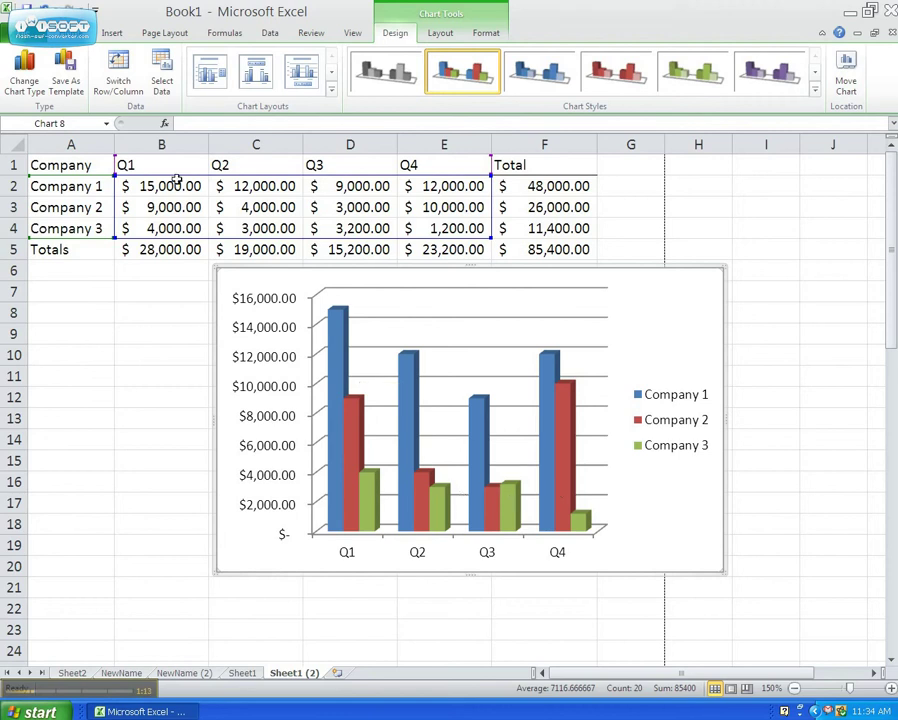
Switch the chart's rows and columns so companies form the categories, and apply the multicoloured chart style with black background
click(120, 82)
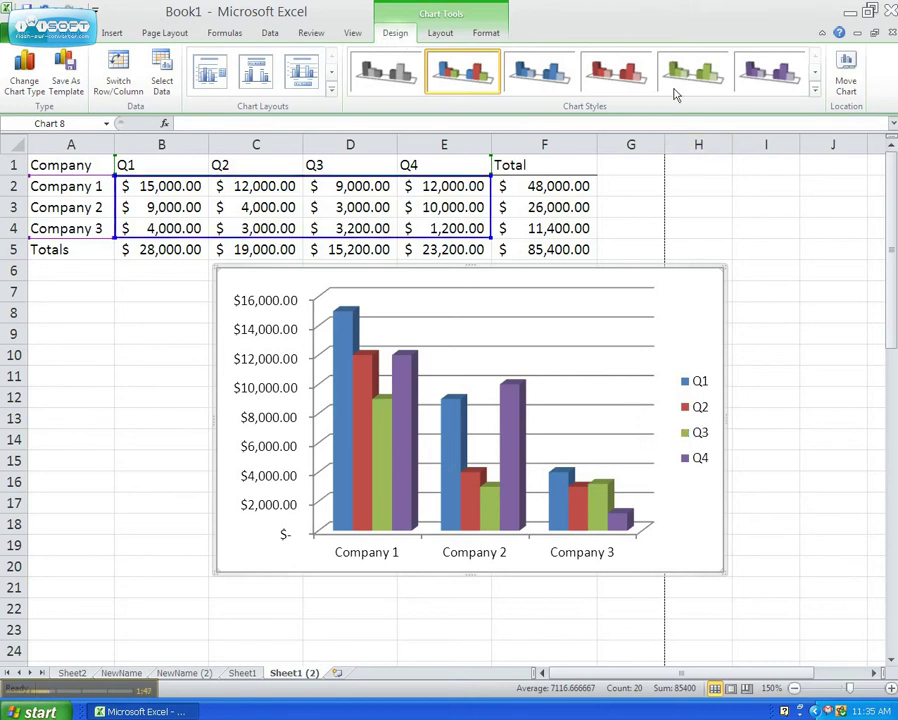
click(816, 92)
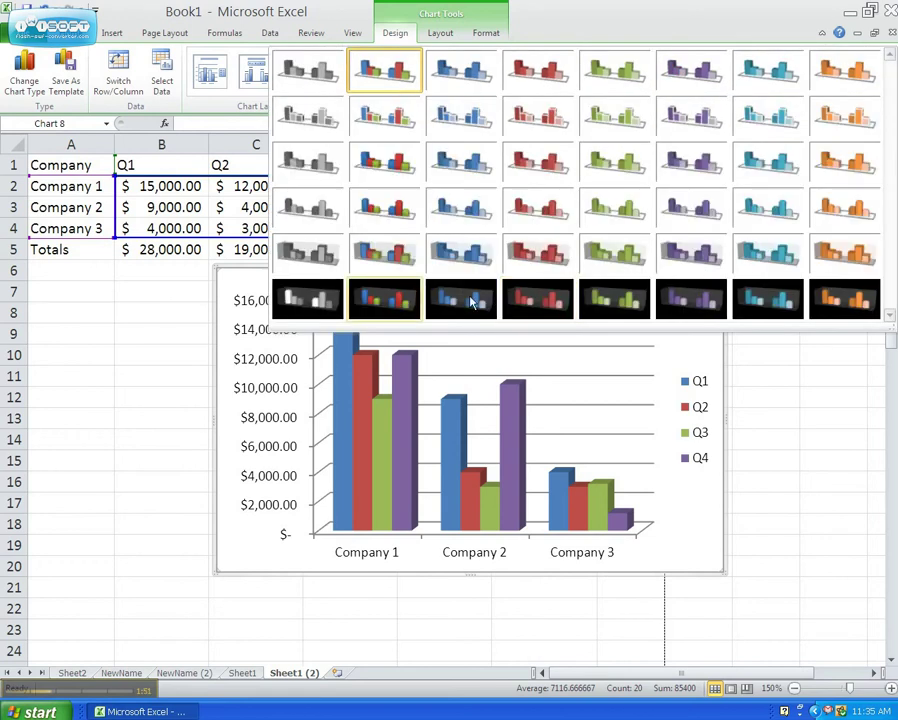
click(400, 304)
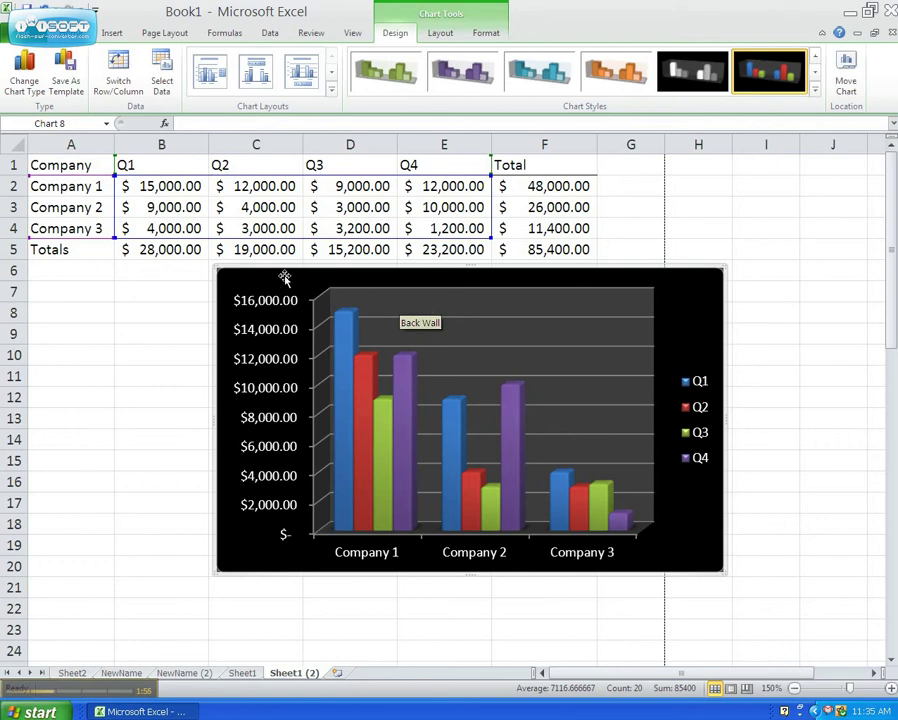
Move the chart below the data to start around row 8 and change its type to 3-D Cone
drag(139, 333, 140, 322)
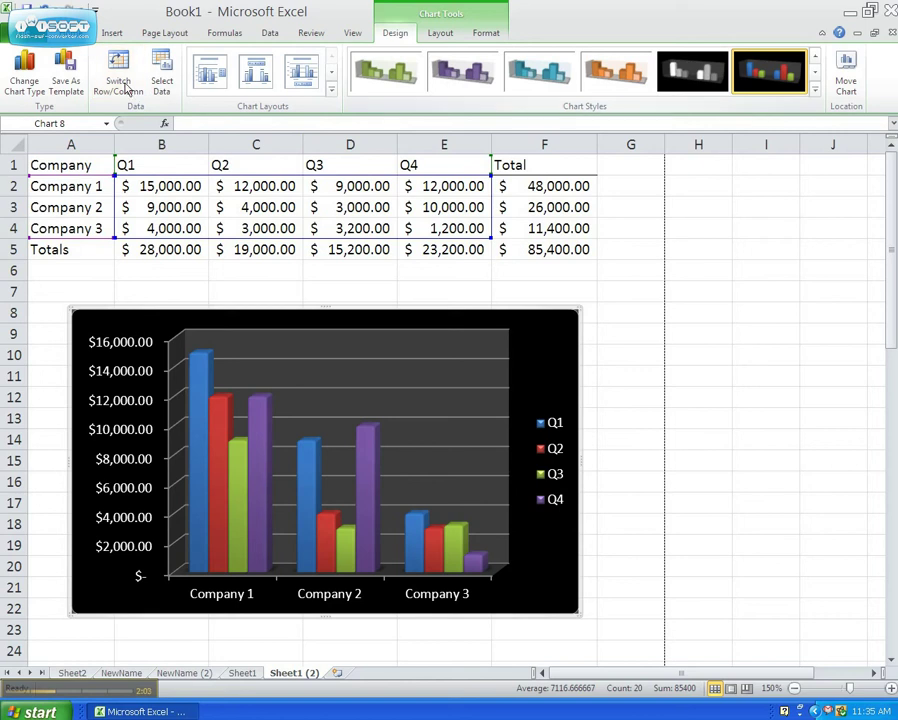
click(28, 80)
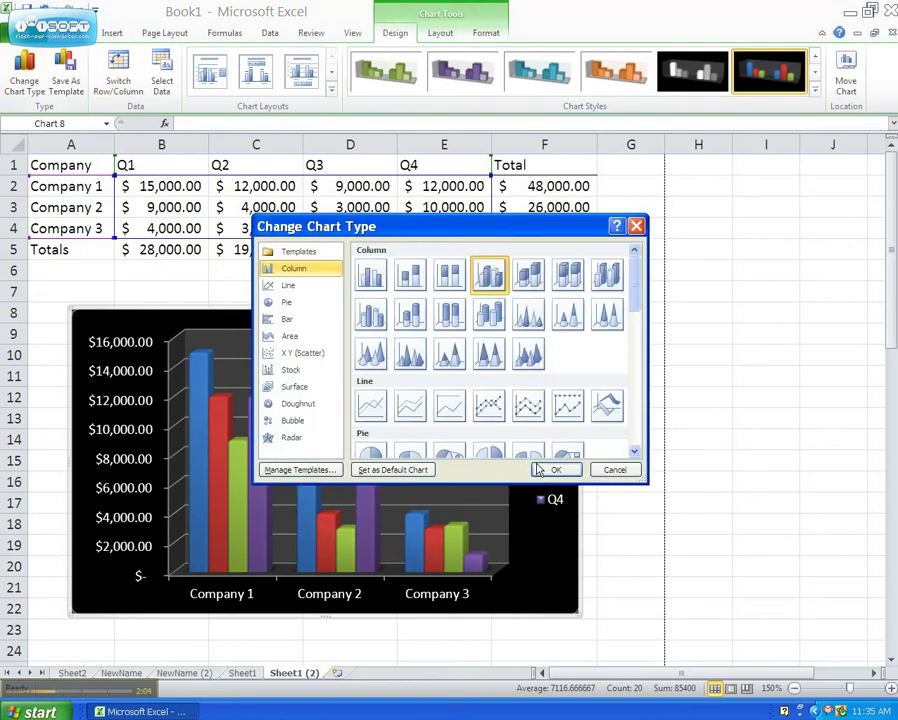
click(376, 366)
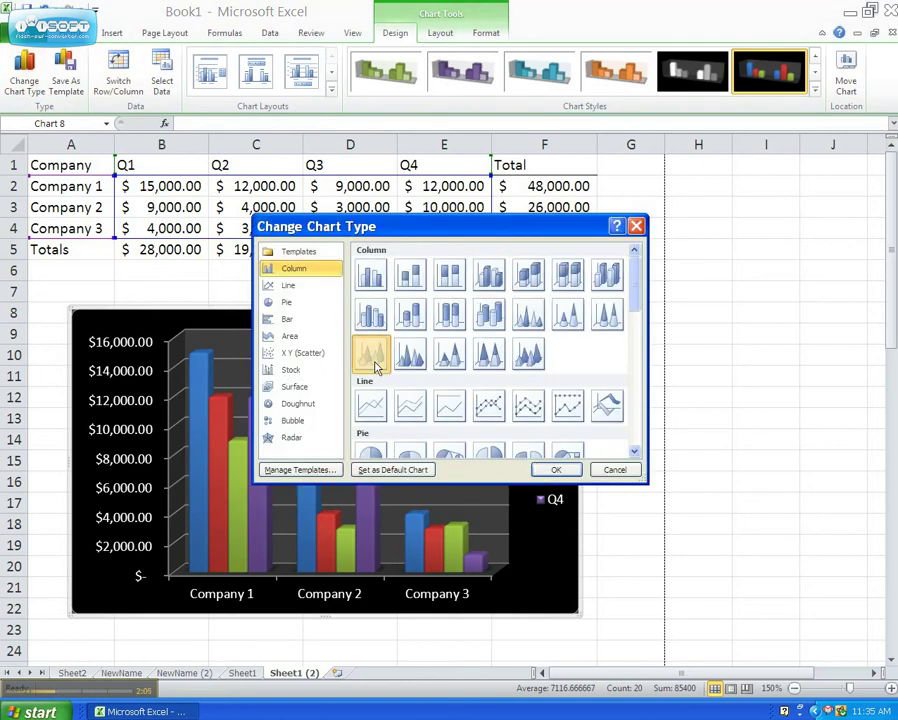
click(558, 470)
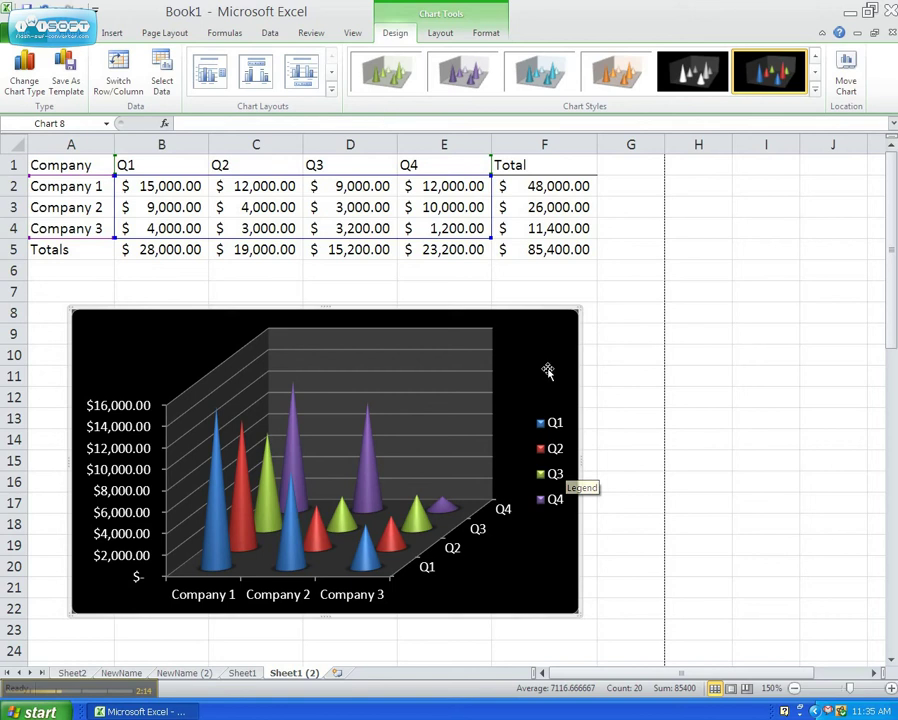
Delete the cone chart and insert a basic 2-D pie chart of Company 1's quarterly values from A1:E2
key(Delete)
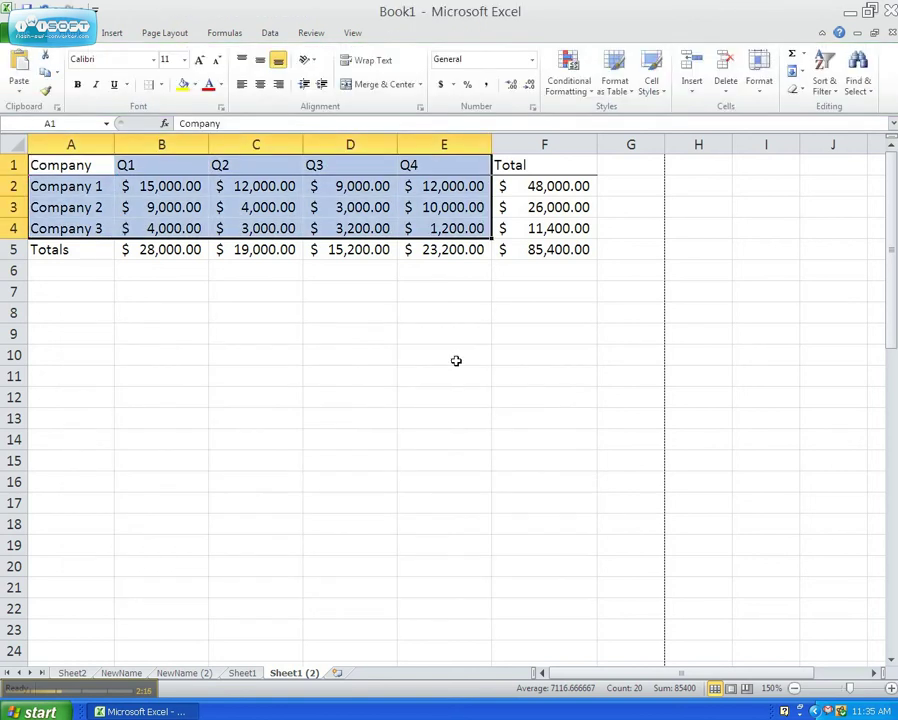
click(255, 270)
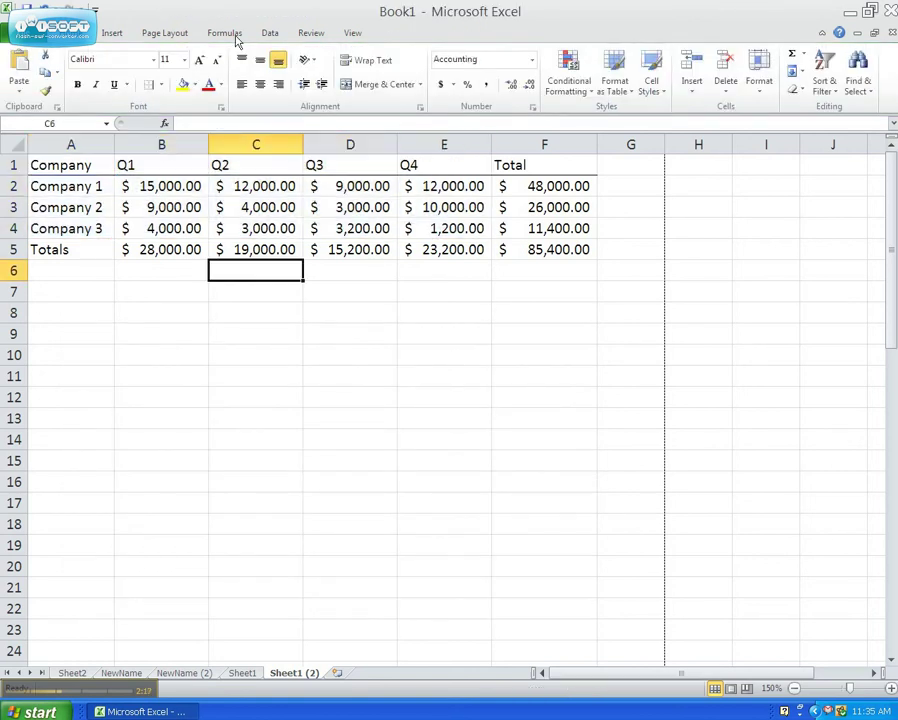
click(113, 36)
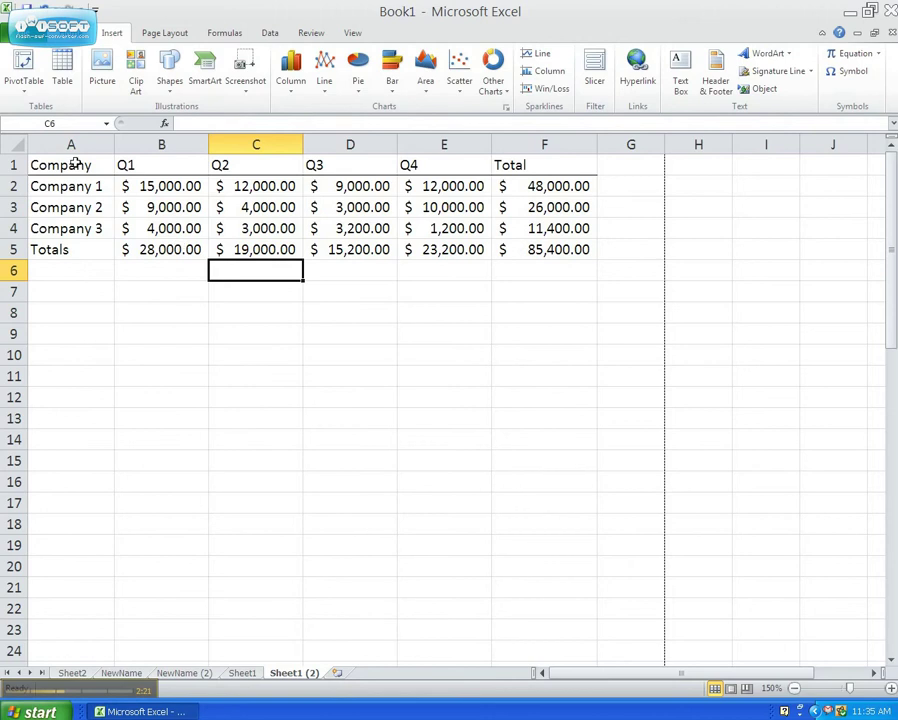
drag(72, 165, 436, 186)
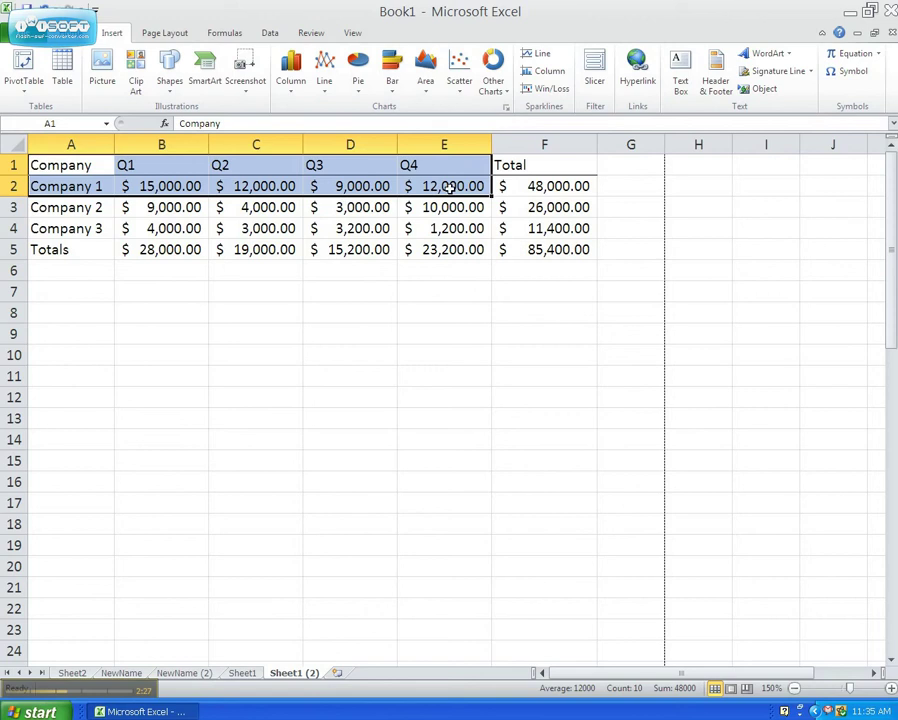
click(358, 84)
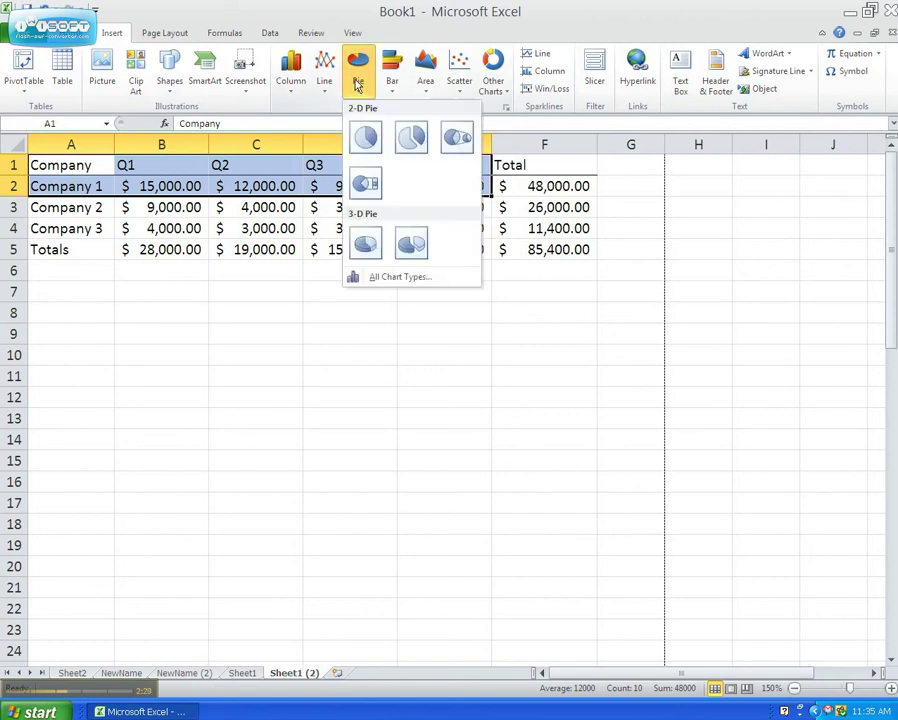
click(364, 143)
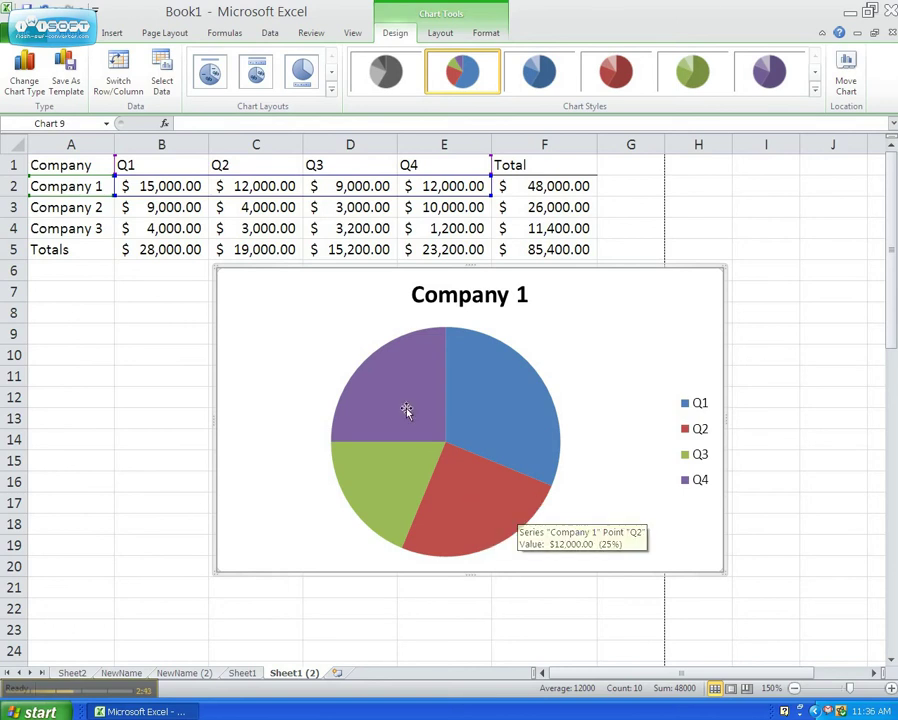
Inspect the pie slices' values, apply the red bevelled chart style, and delete the pie chart
mouse_move(414, 414)
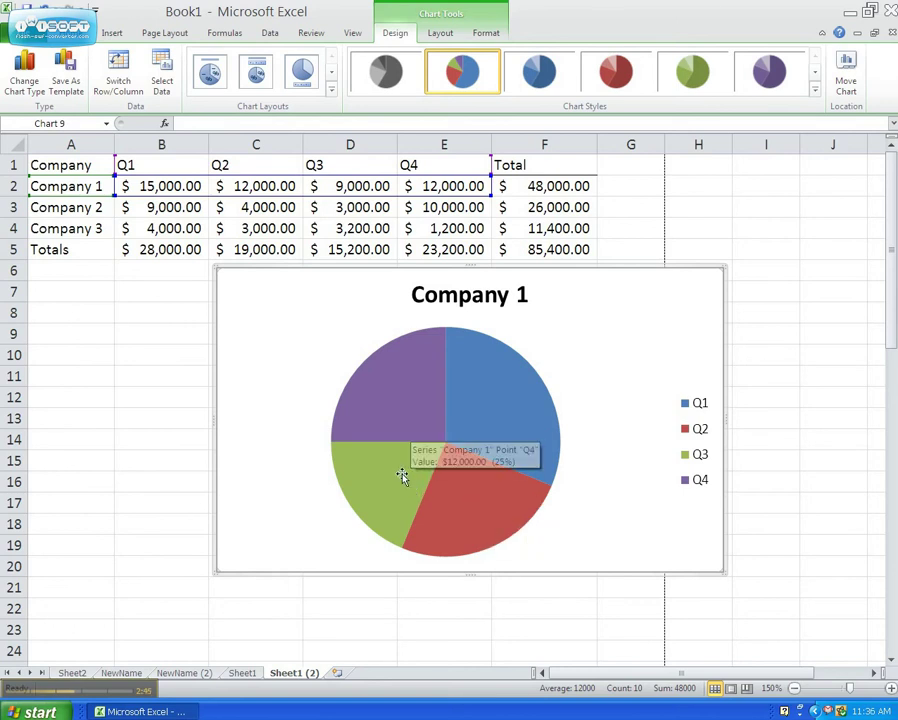
mouse_move(389, 514)
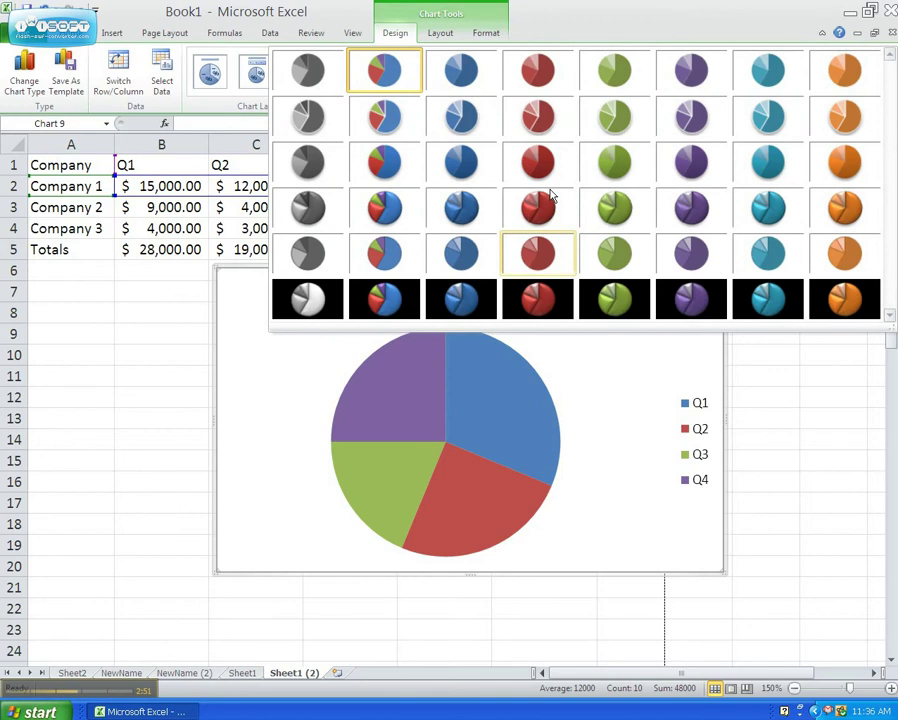
click(549, 196)
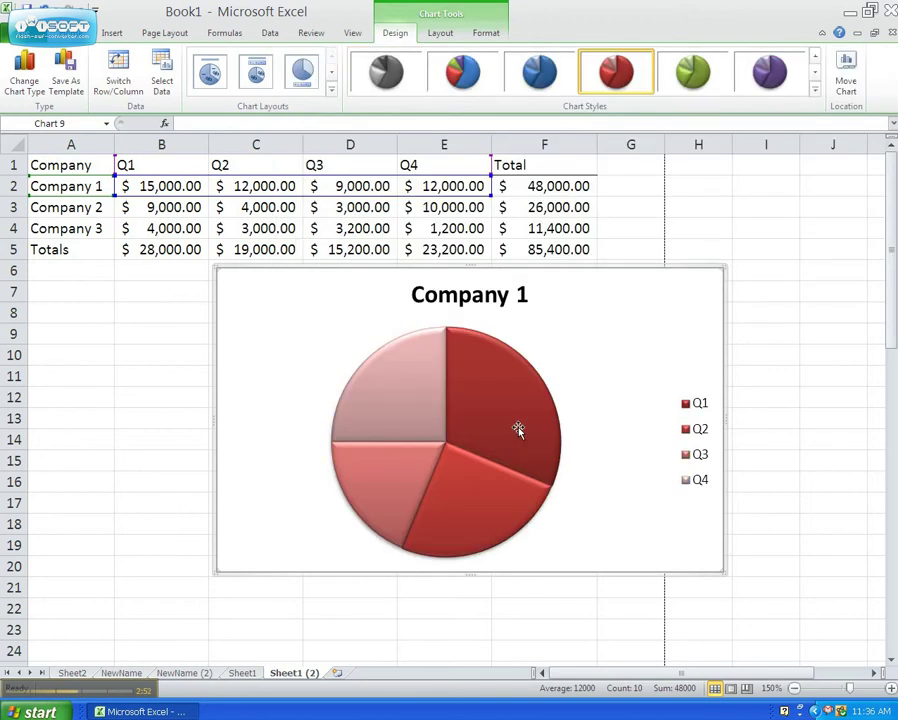
key(Delete)
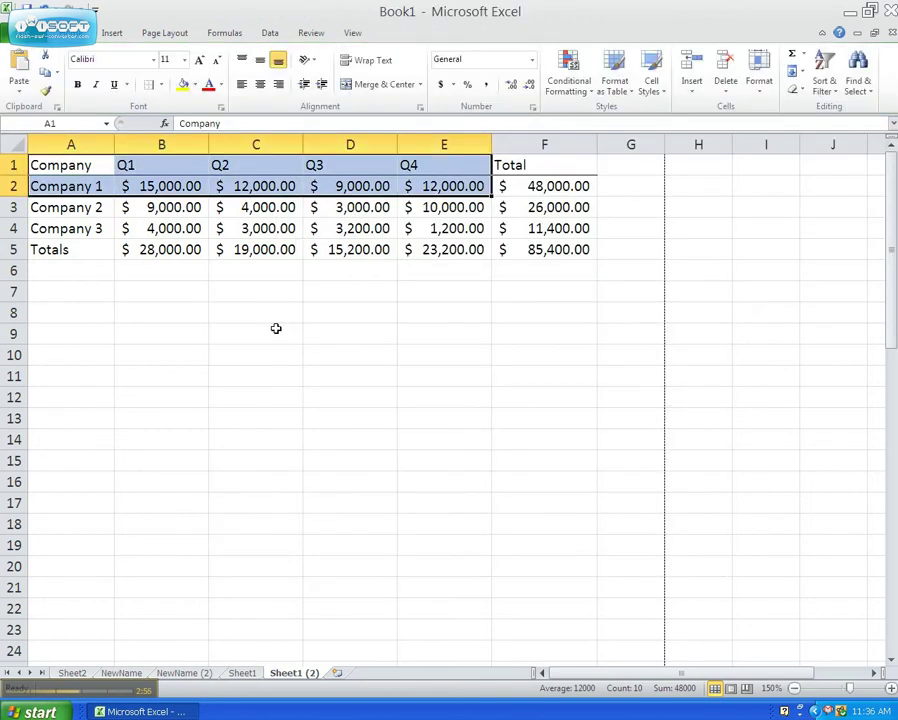
click(276, 328)
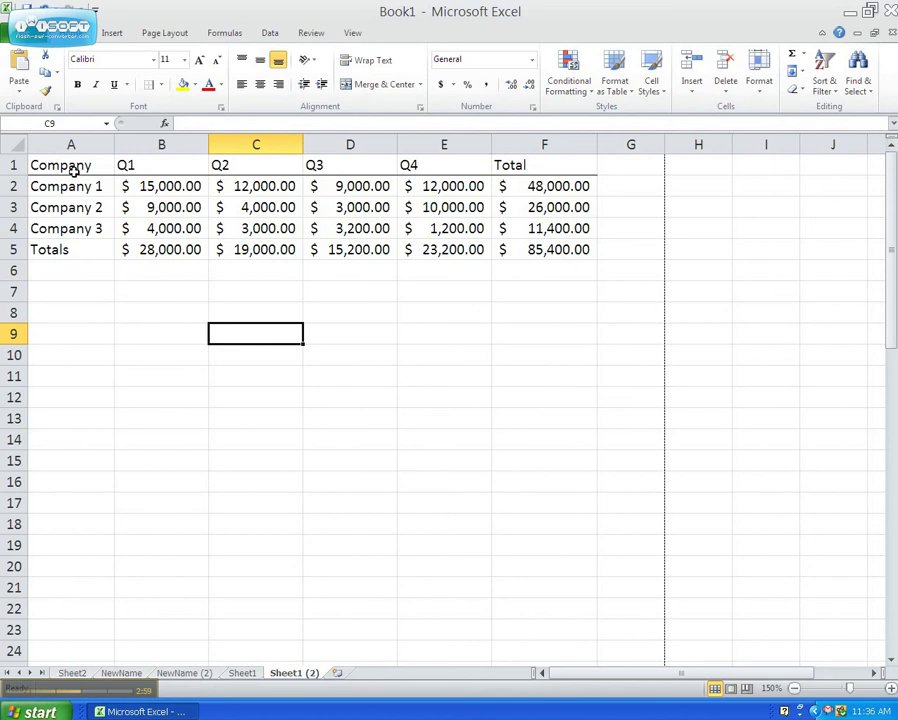
Insert a basic 2-D line chart from A1:E5, including the Totals row, and apply the black-background style with blue lines
drag(73, 171, 480, 252)
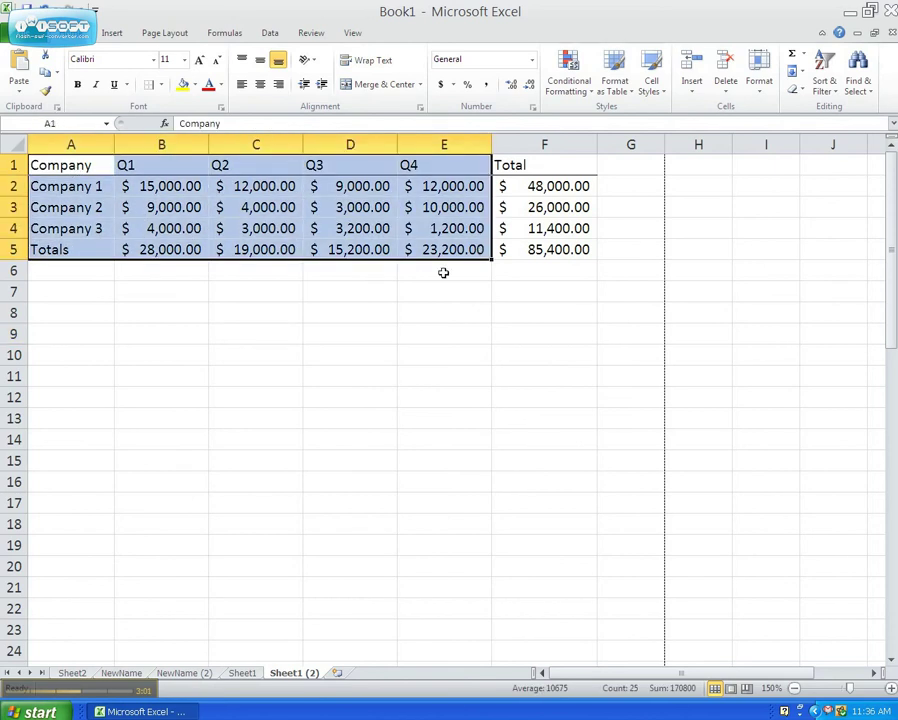
click(122, 36)
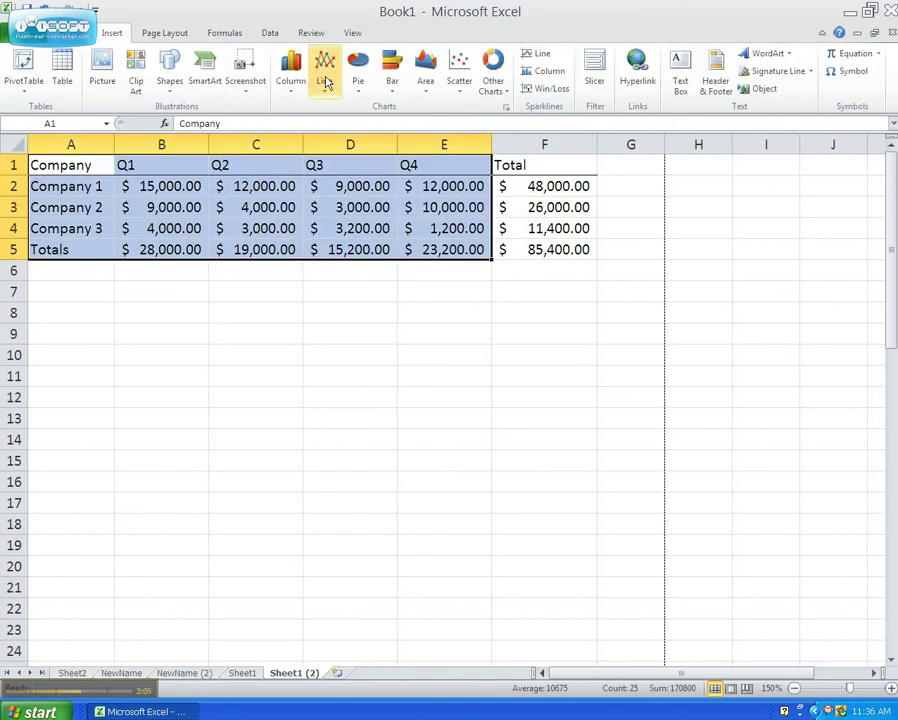
click(325, 80)
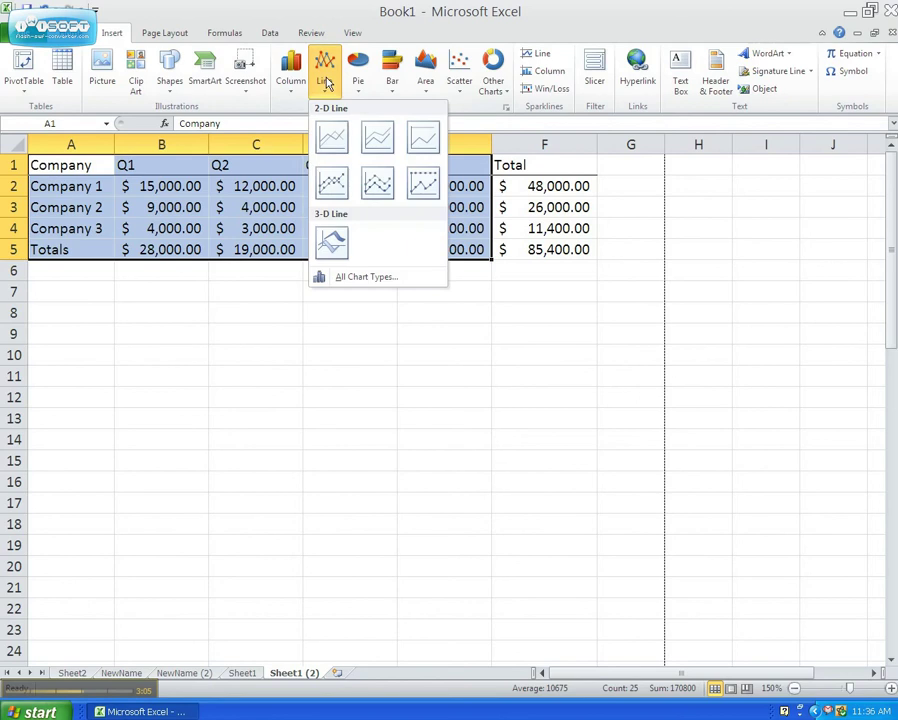
click(330, 140)
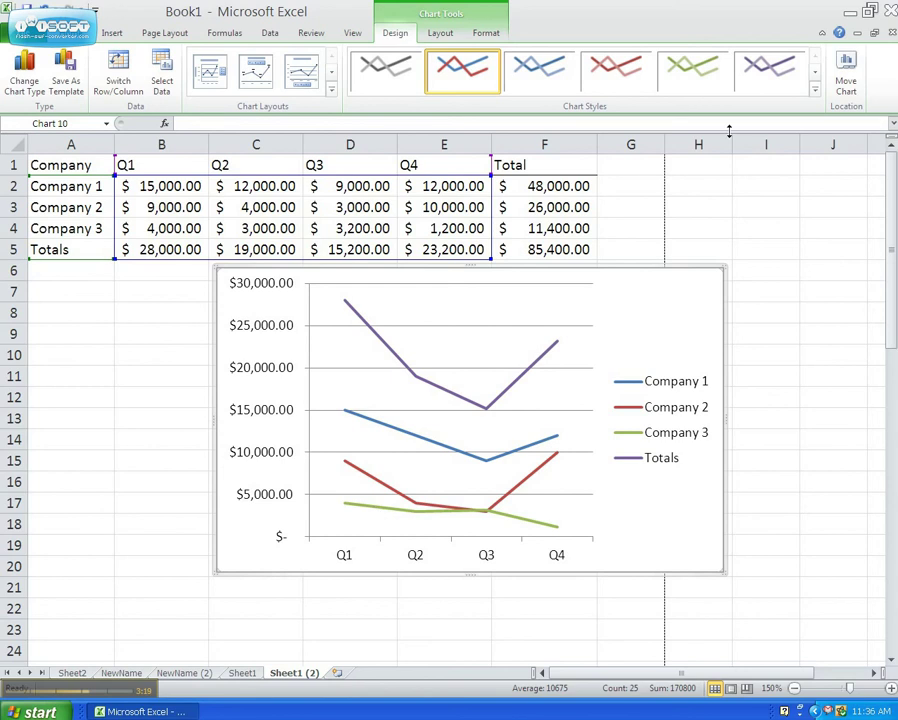
click(814, 90)
click(461, 298)
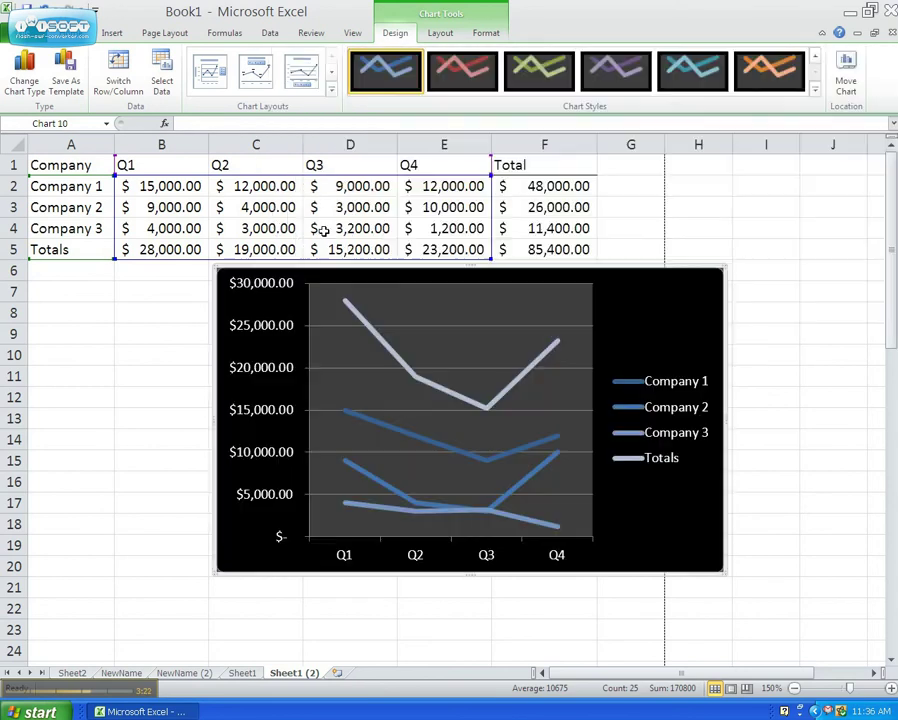
Change the line chart's type to Line with Markers
click(24, 75)
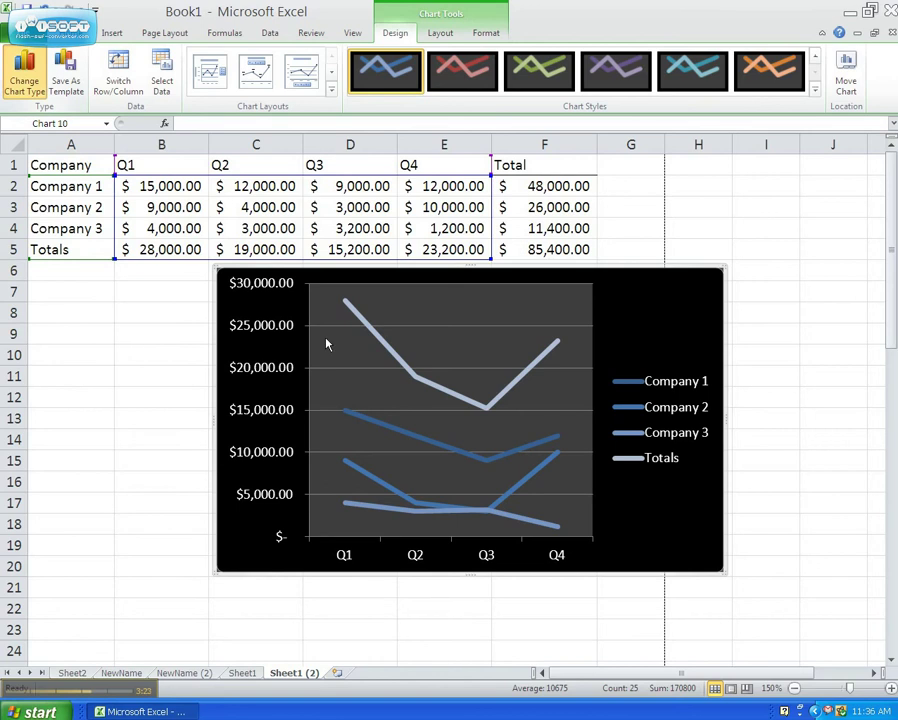
scroll(393, 403, down, 3)
scroll(400, 390, up, 3)
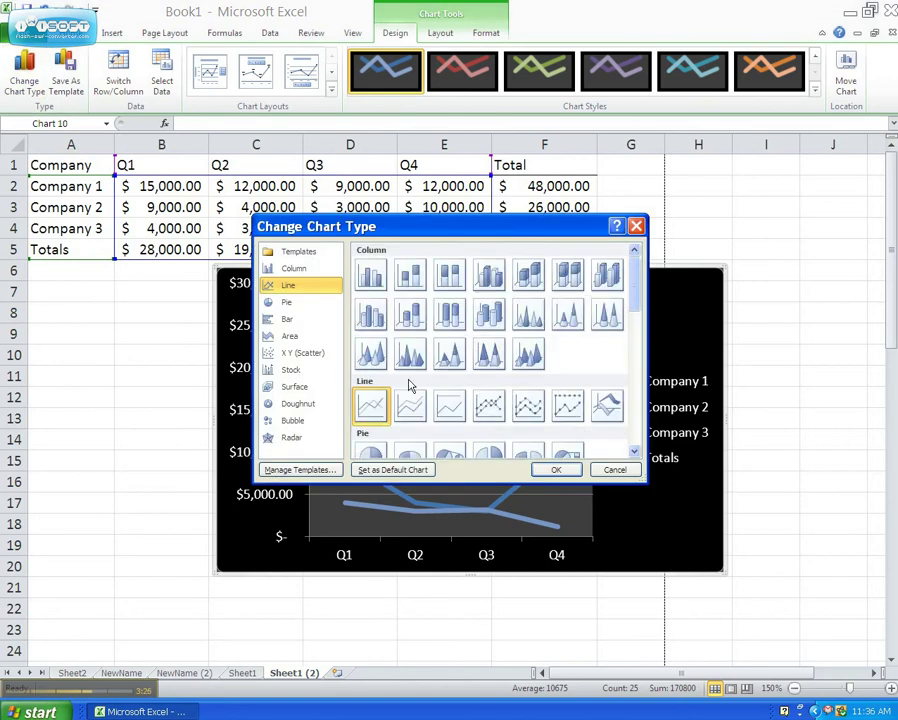
click(489, 404)
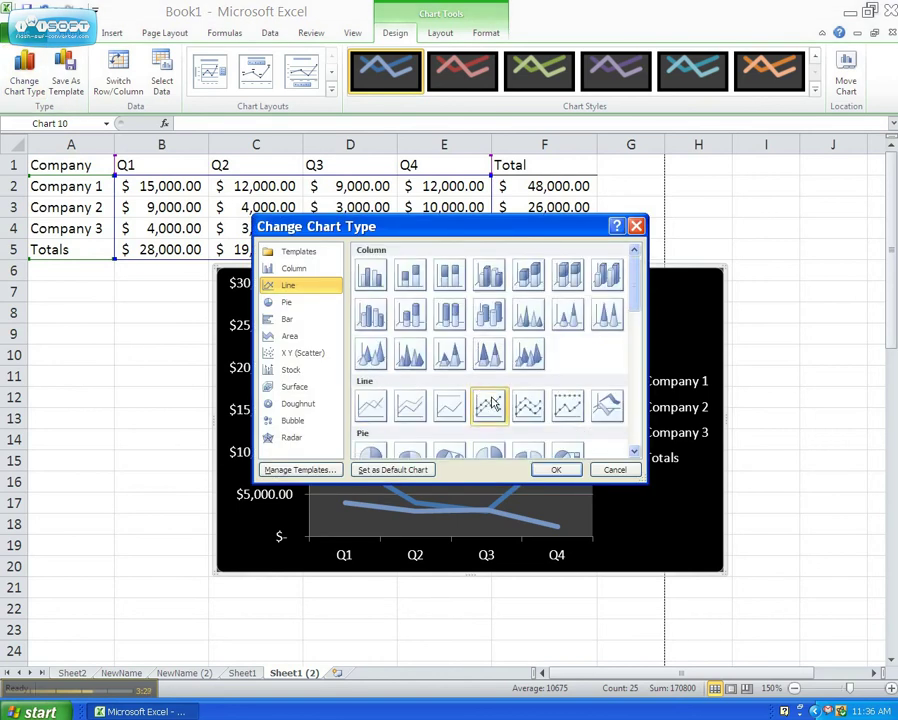
click(555, 470)
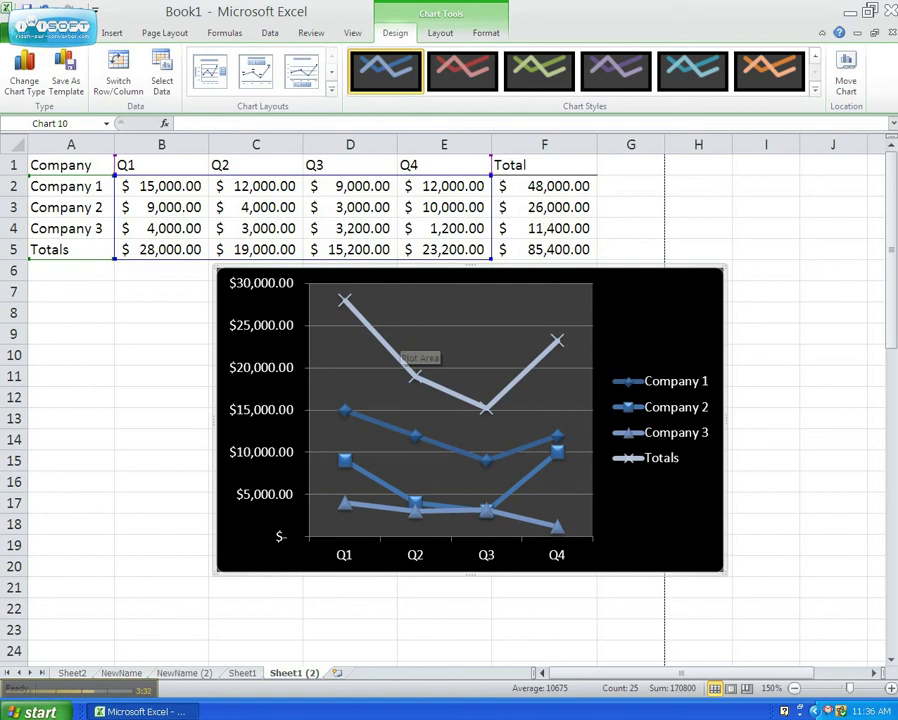
Change the chart's type to Clustered Cylinder
click(24, 84)
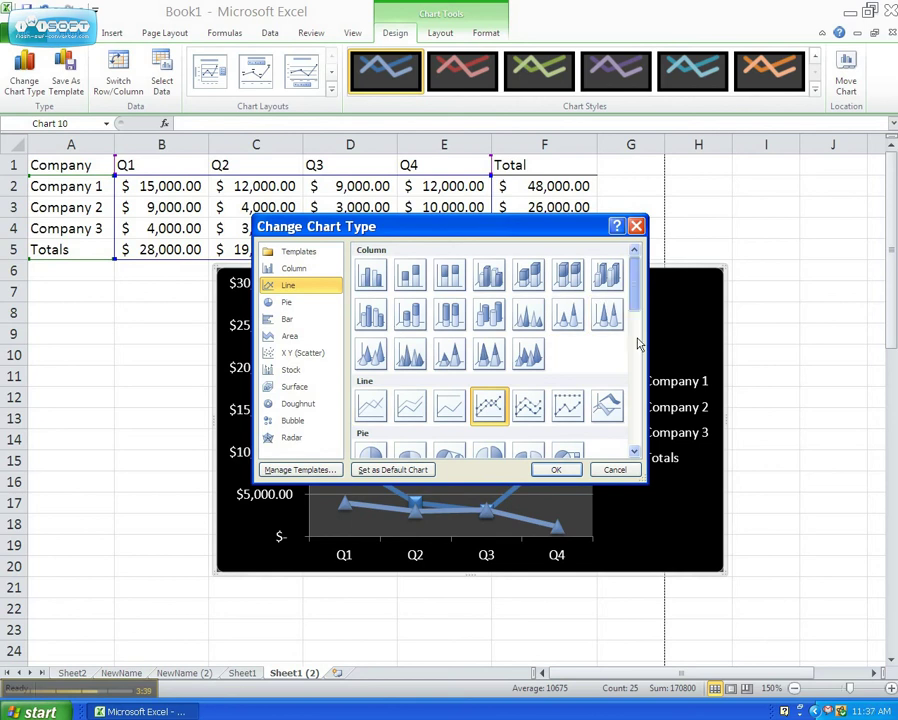
scroll(640, 344, down, 3)
scroll(636, 376, up, 2)
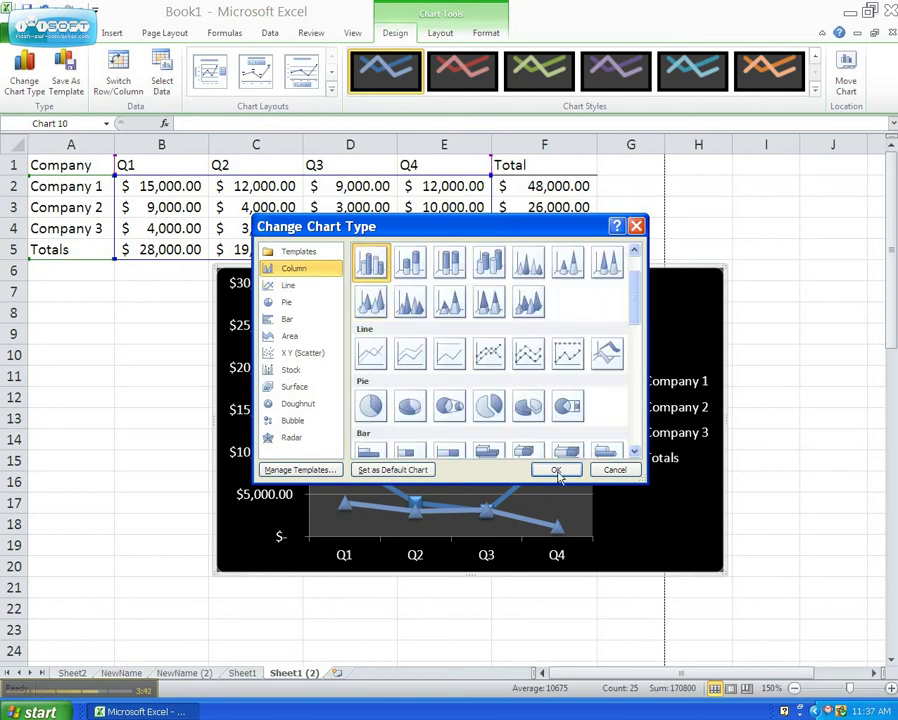
click(556, 471)
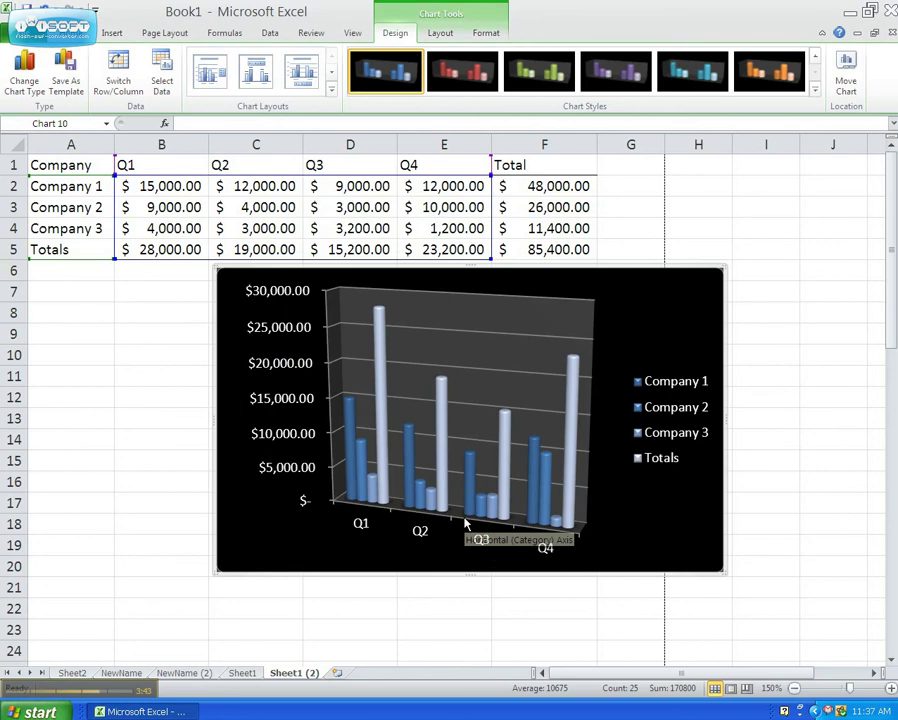